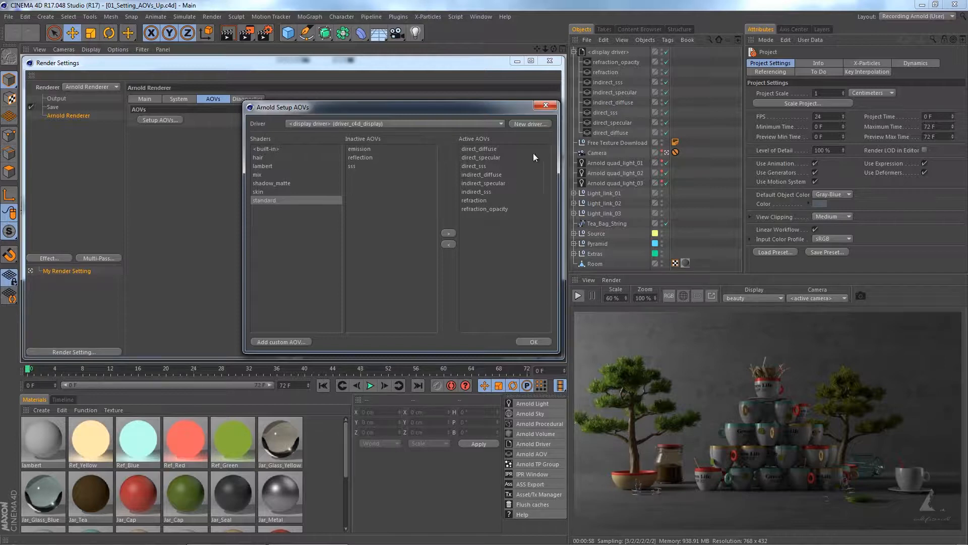
Step: Deactivate all active AOVs of the standard shader from direct_diffuse to refraction_opacity for the display driver, and close the render settings
left_click(479, 148)
left_click(486, 209, "shift")
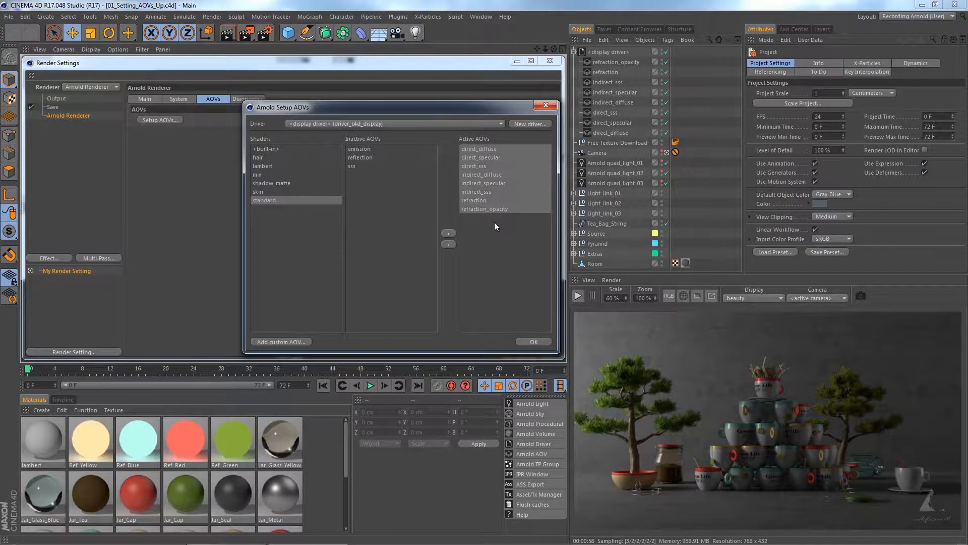
left_click(447, 245)
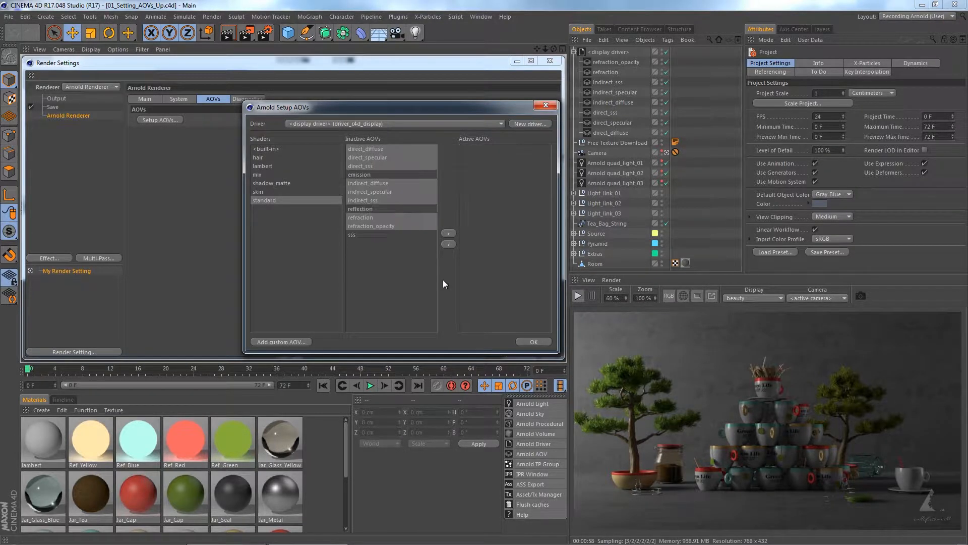
left_click(519, 342)
left_click(549, 61)
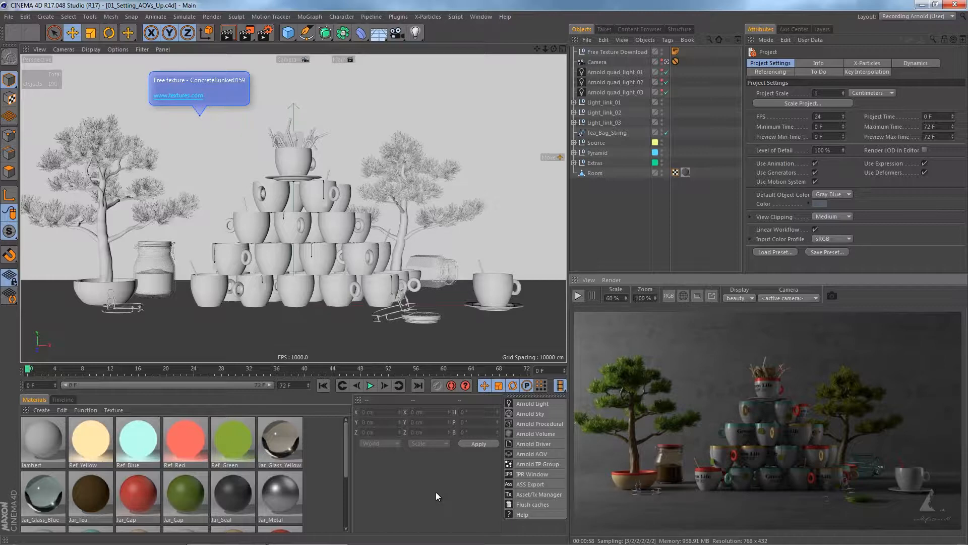
Step: Add an Arnold Driver object to the scene and set its driver type to driver_c4d_display
left_click(534, 445)
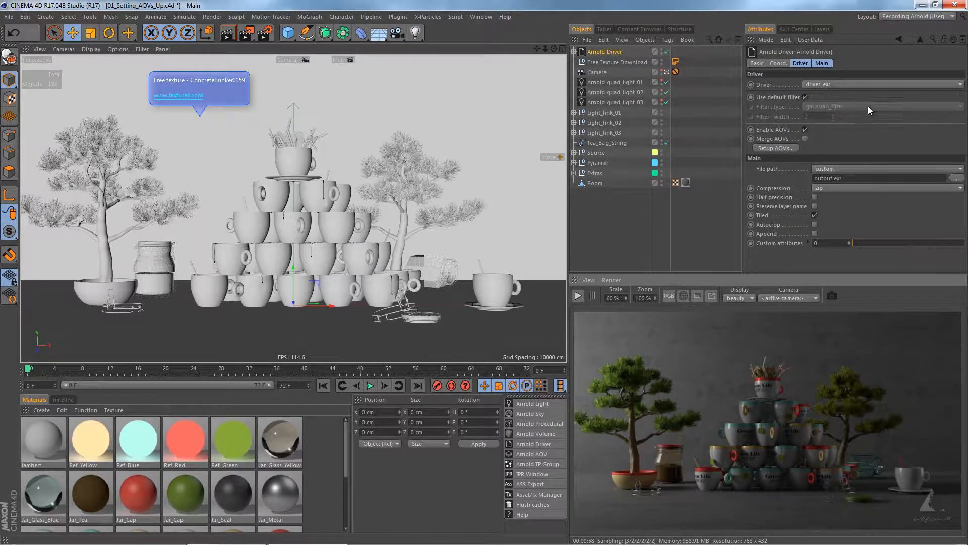
left_click(852, 87)
left_click(851, 93)
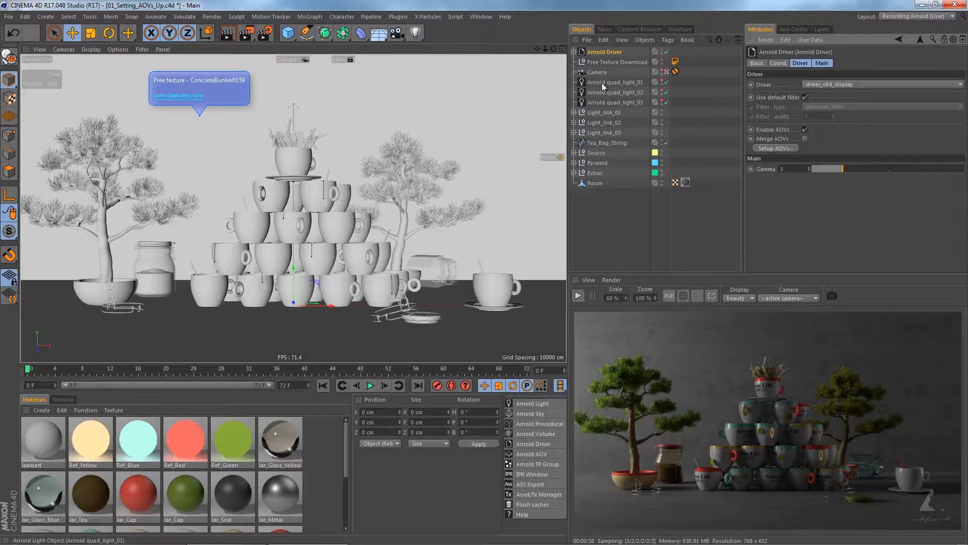
Step: Start the IPR render and add an Arnold AOV object as a child of the expanded Arnold Driver
left_click(574, 52)
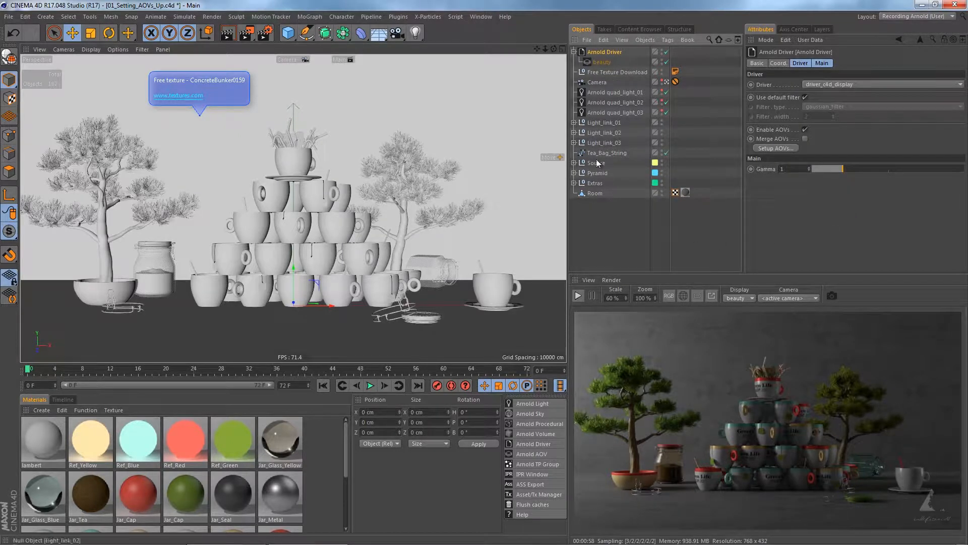
left_click(580, 296)
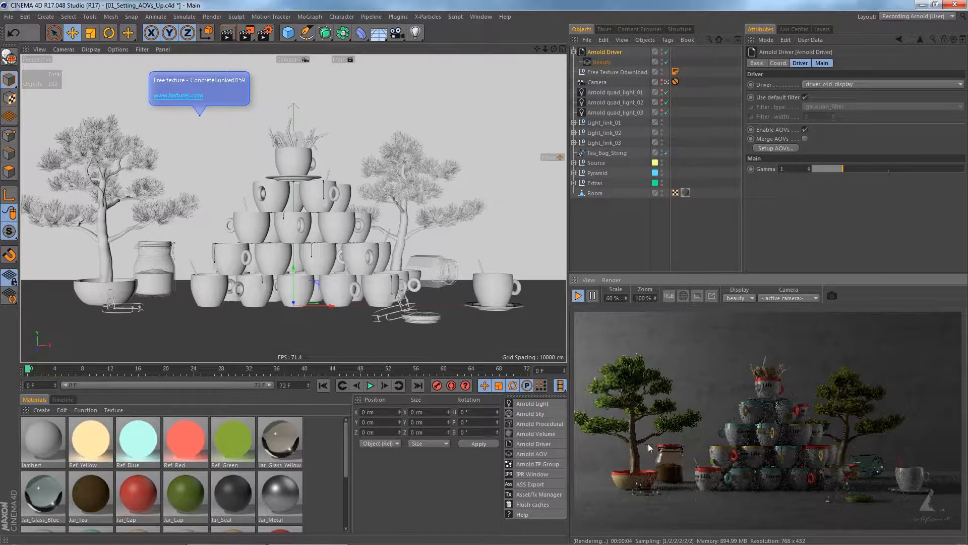
left_click(523, 455)
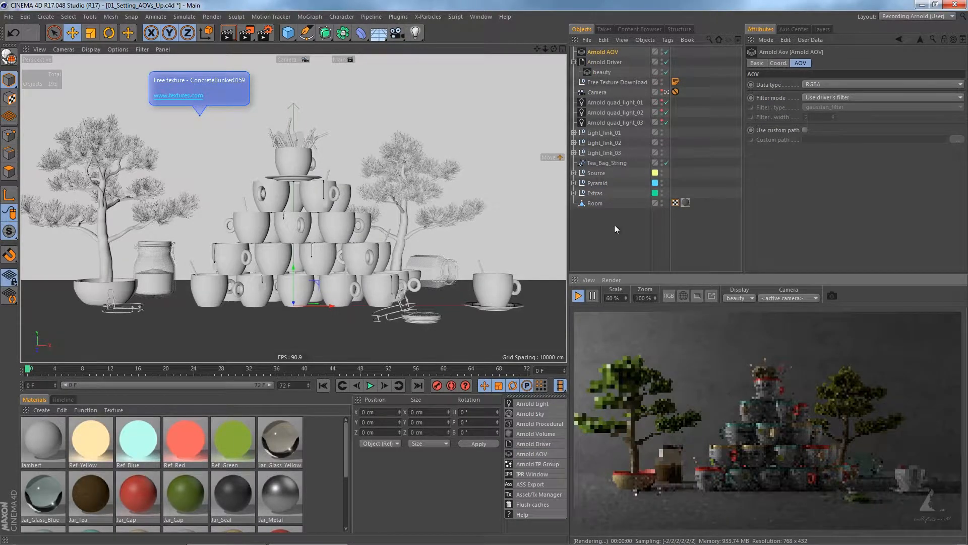
left_click_drag(600, 52, 604, 67)
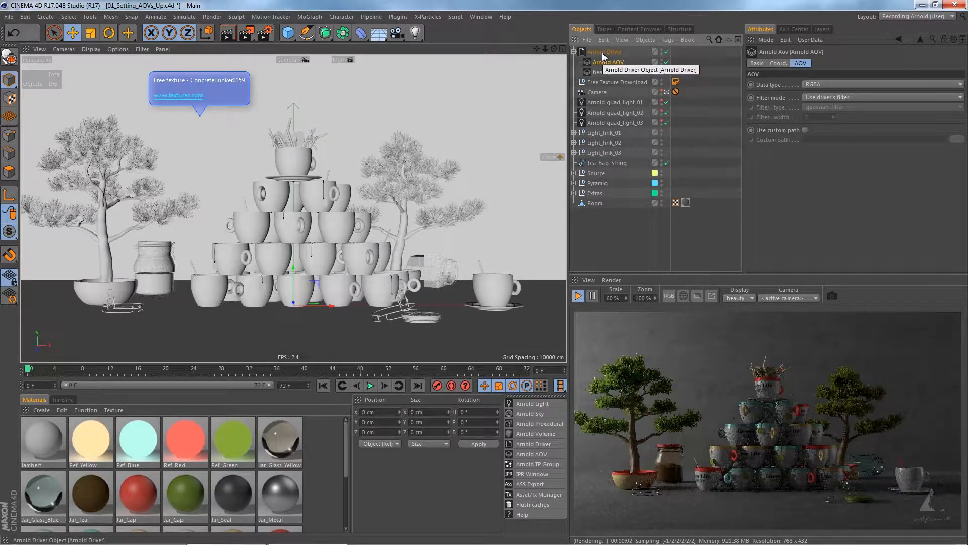
Step: Confirm the Arnold Driver's AOV setup and display the Arnold AOV pass in the IPR view
left_click(601, 52)
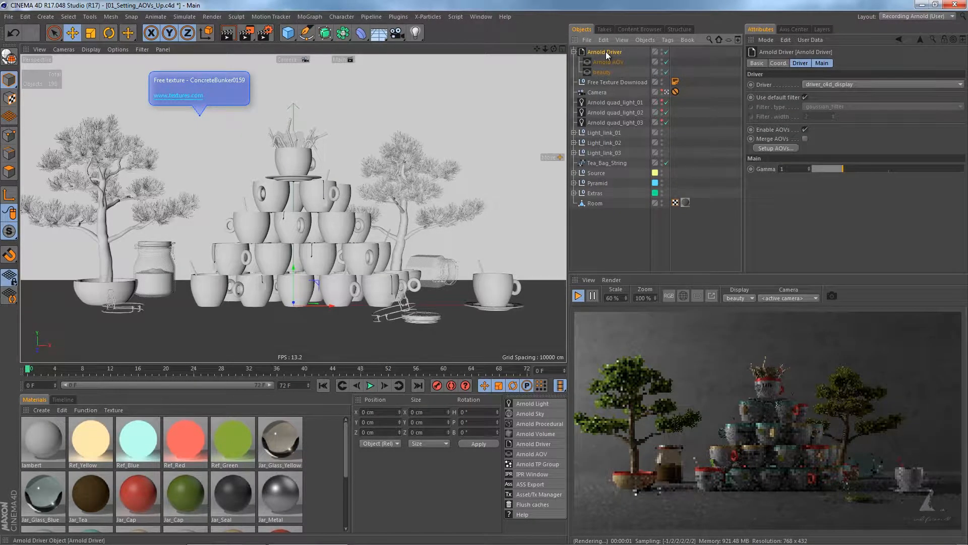
left_click(762, 148)
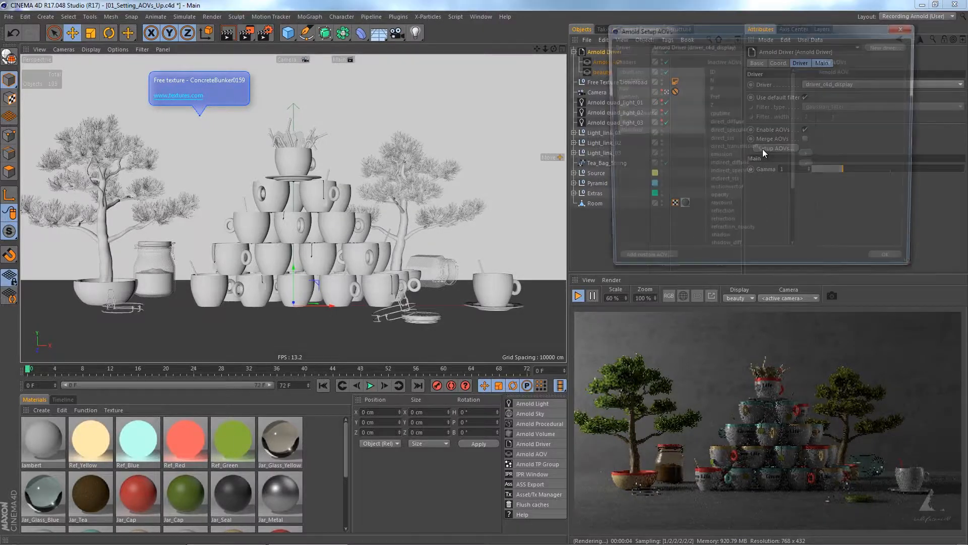
left_click(891, 263)
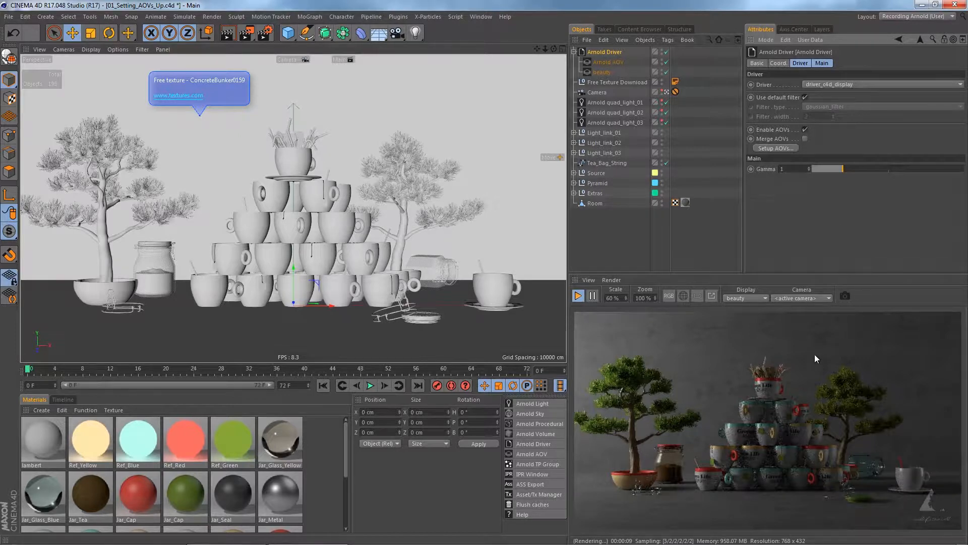
left_click(740, 298)
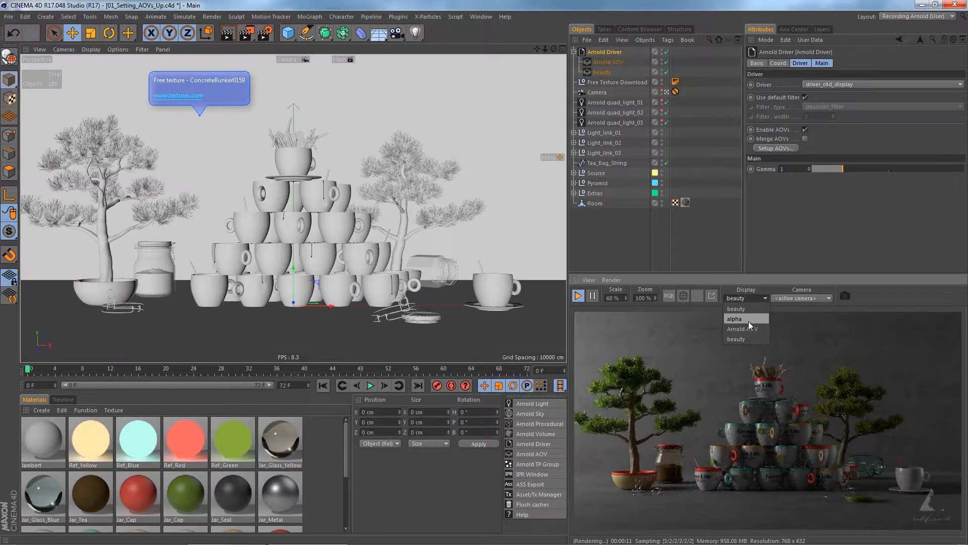
left_click(748, 322)
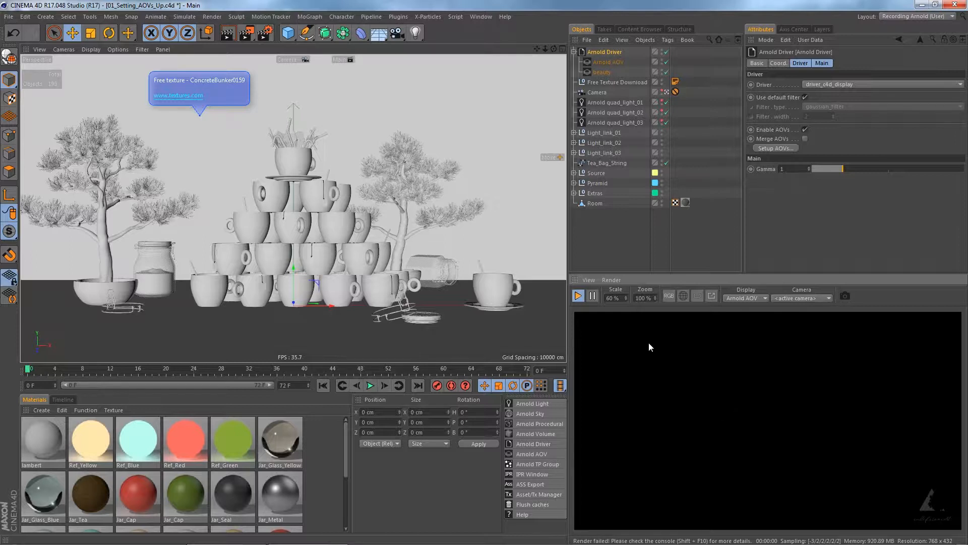
Step: Rename the Arnold AOV object under the driver as direct_diffuse
left_click(605, 63)
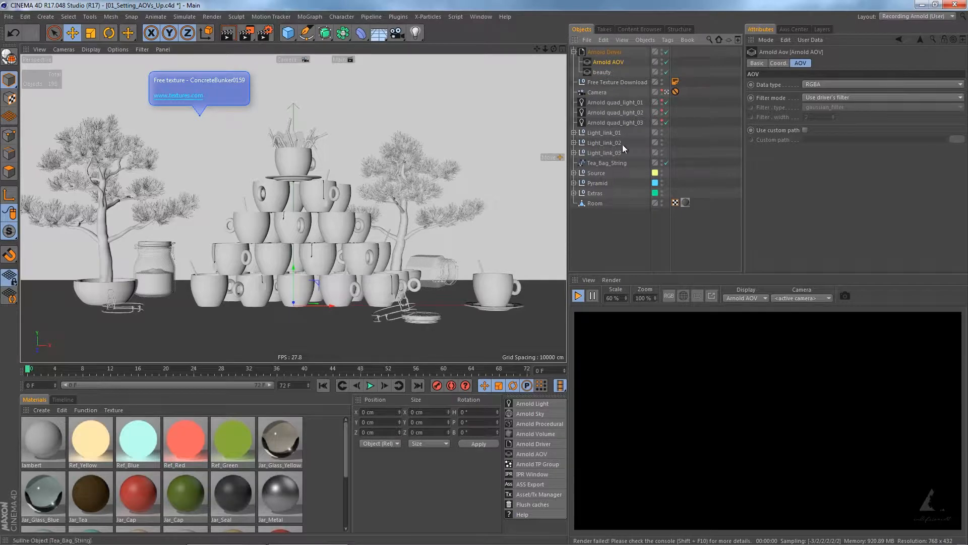
double_click(610, 62)
type("direct_diffuse")
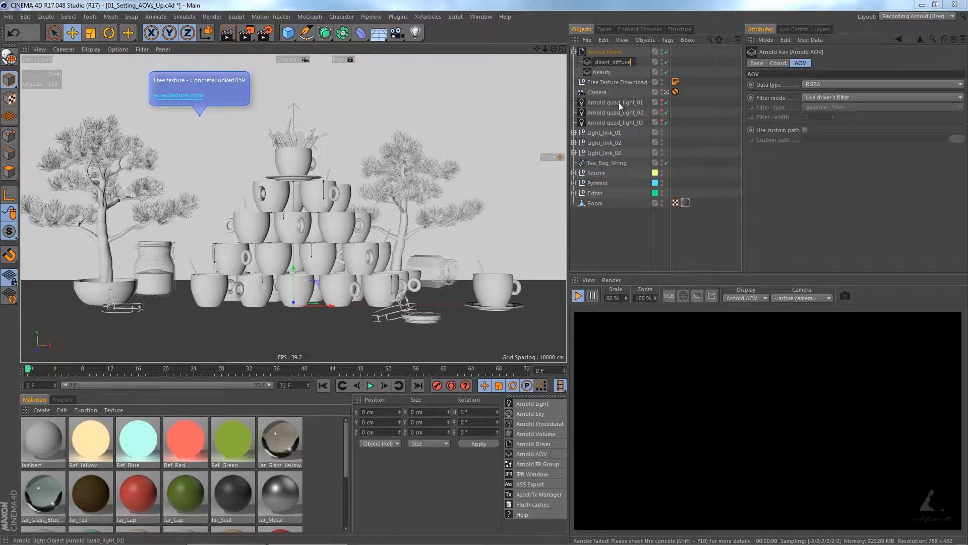
key("Return")
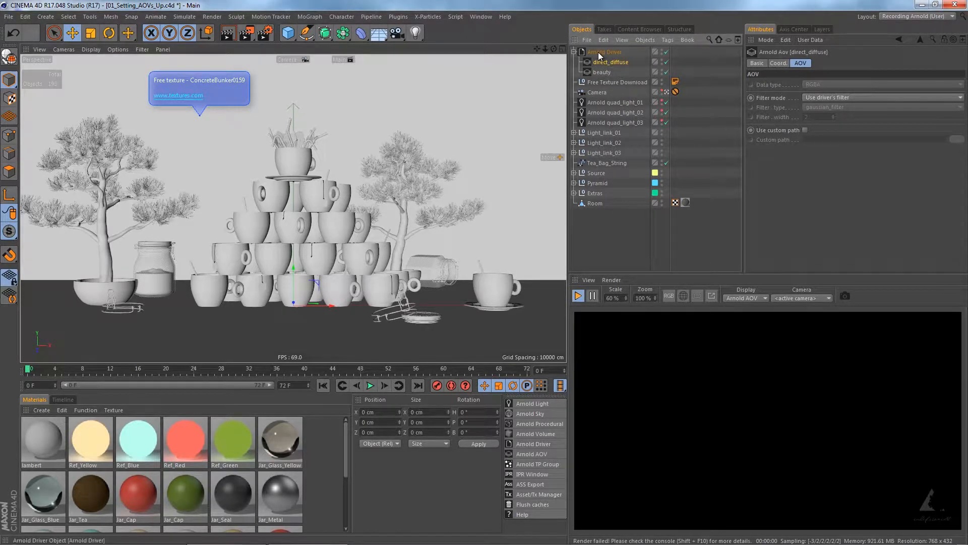
Step: Confirm the Arnold Driver's AOV setup and display the direct_diffuse pass in the IPR view
left_click(600, 53)
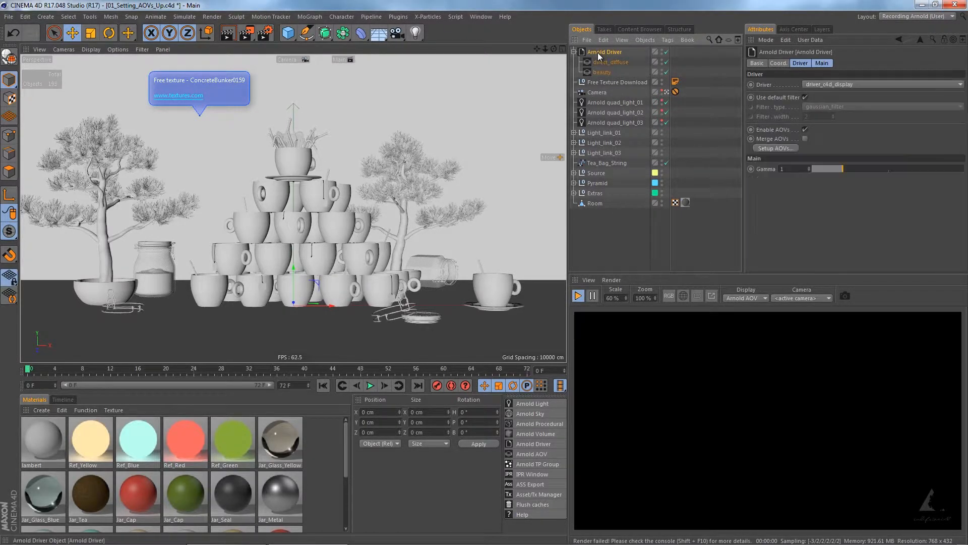
left_click(766, 149)
left_click(894, 262)
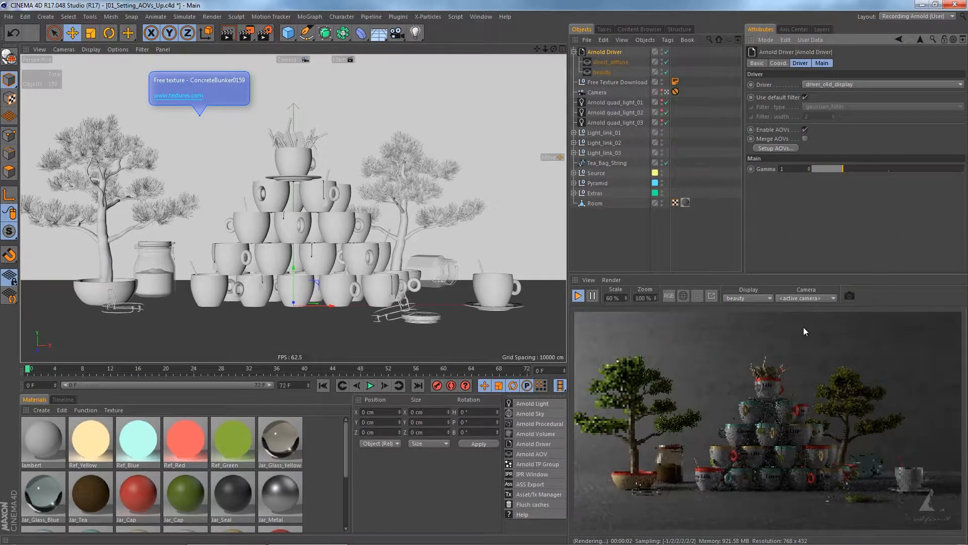
left_click(755, 297)
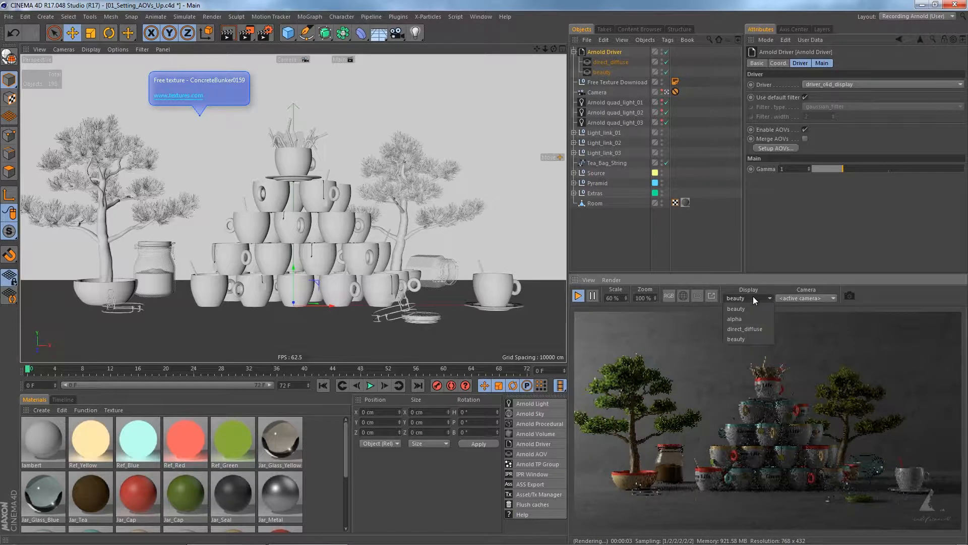
left_click(753, 329)
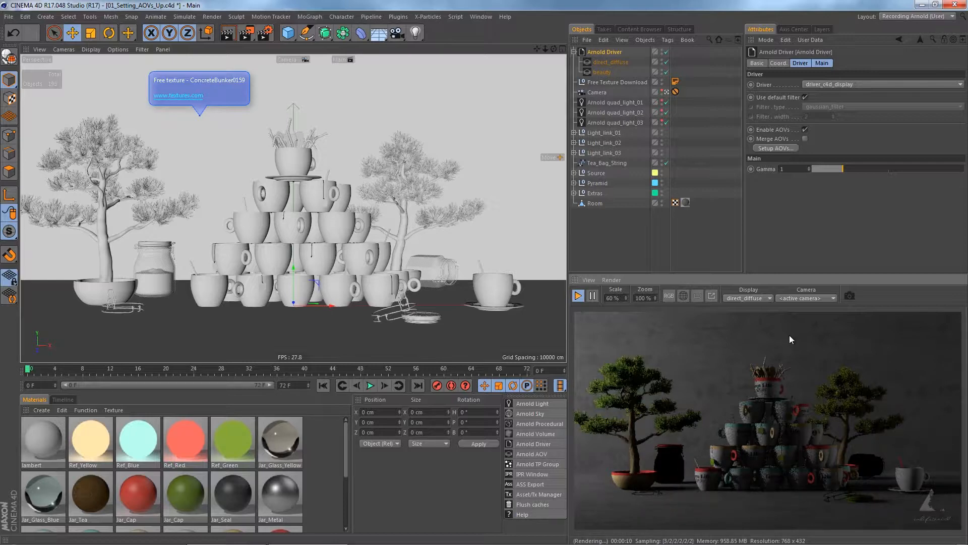
Step: Add a second Arnold AOV object as a child of the Arnold Driver and name it direct_specular
left_click(522, 454)
left_click_drag(604, 52, 611, 67)
double_click(607, 62)
type("direct_diffuse")
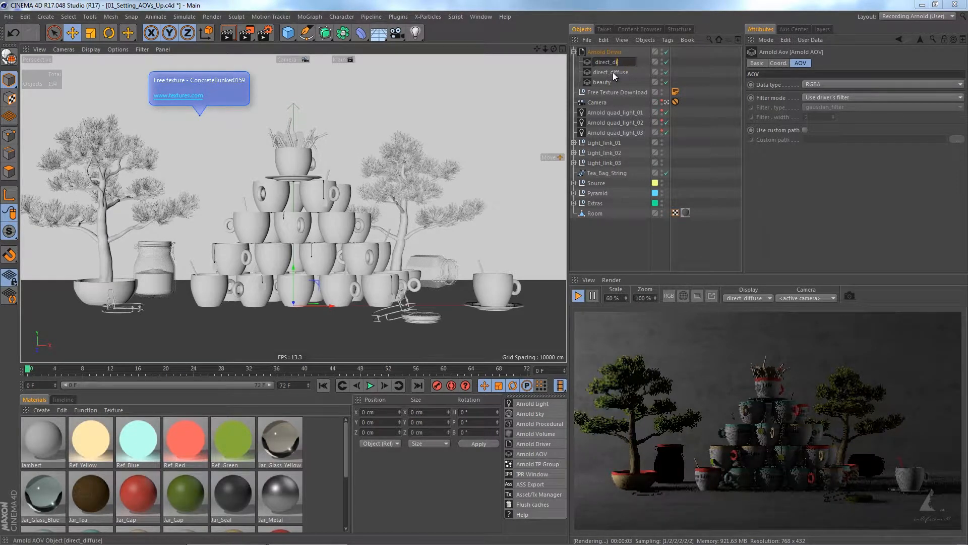
key("BackSpace")
key("BackSpace")
type("s")
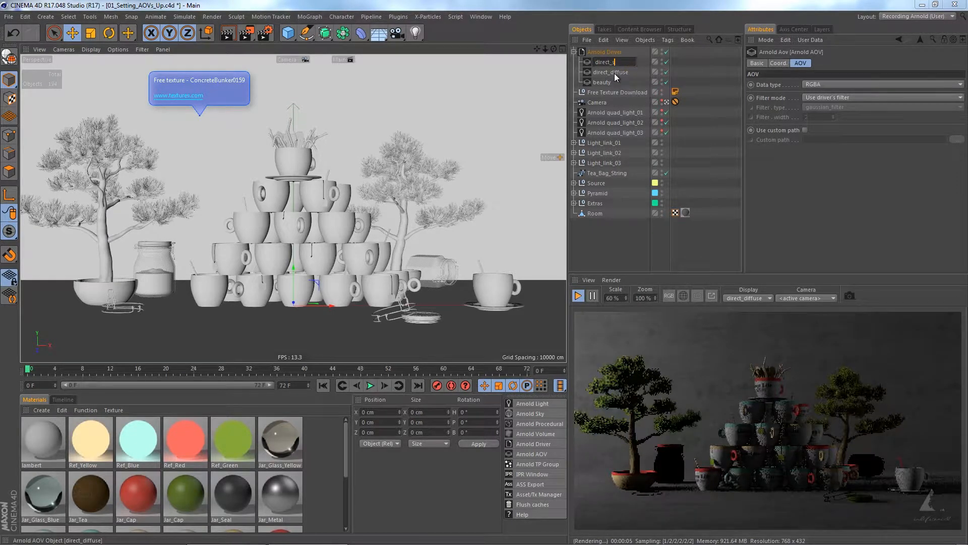
type("pecular")
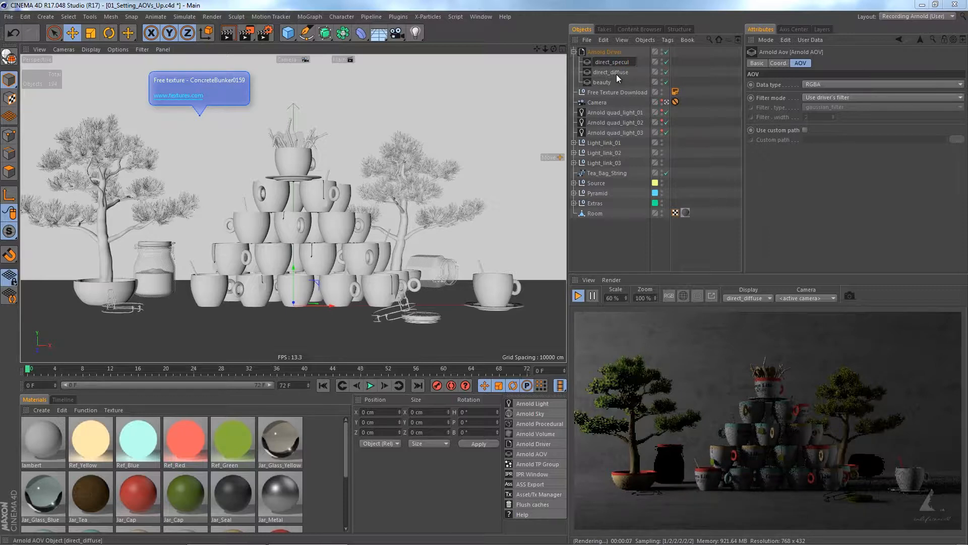
key("Return")
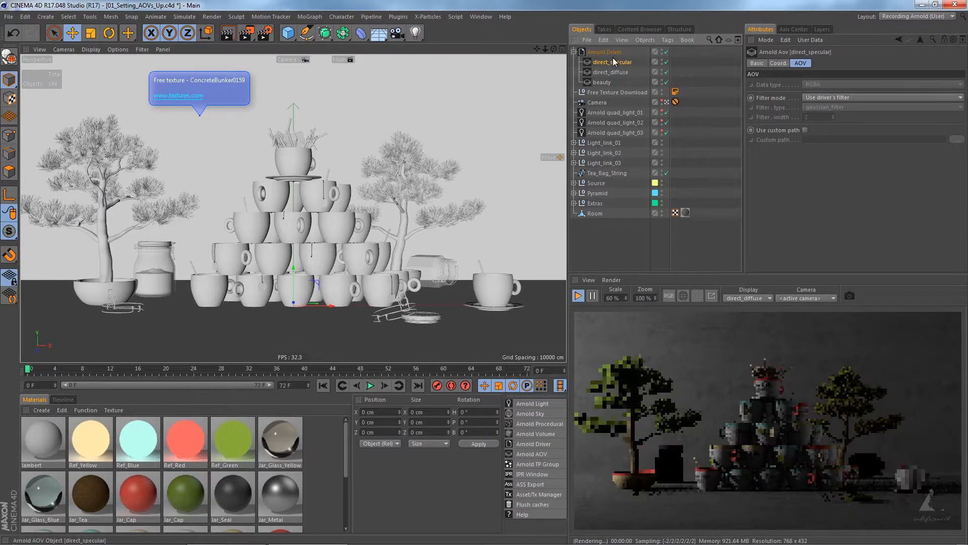
Step: Confirm the Arnold Driver's AOV setup and display the direct_specular pass in the IPR view
left_click(604, 52)
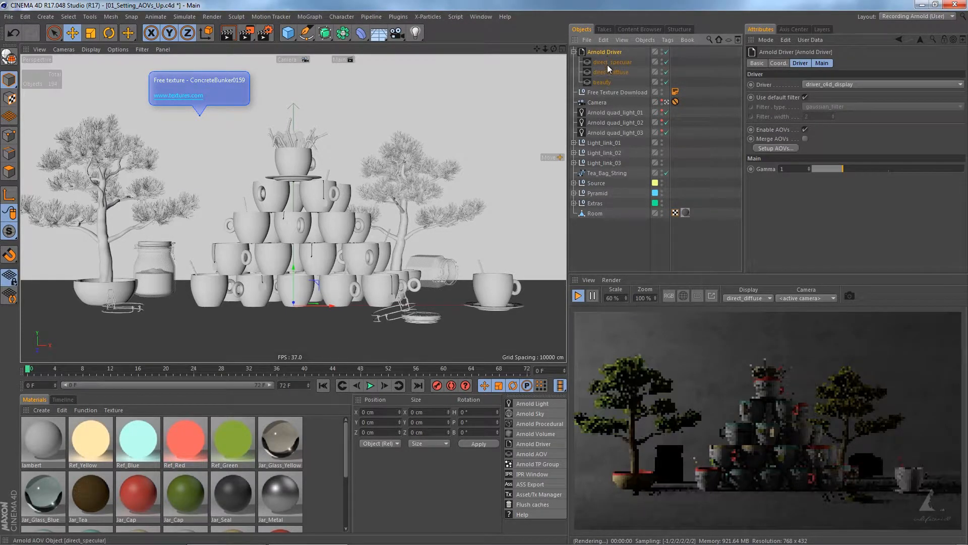
left_click(769, 149)
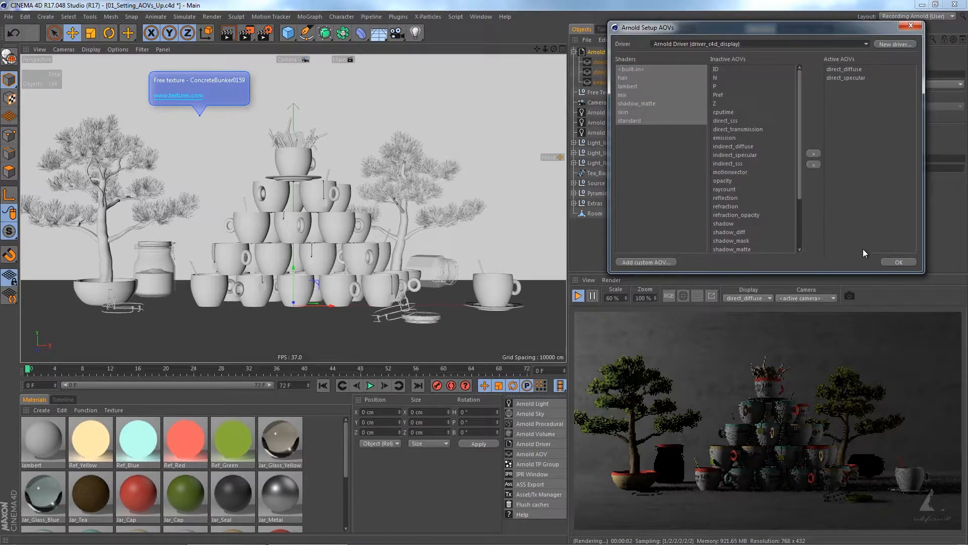
left_click(894, 261)
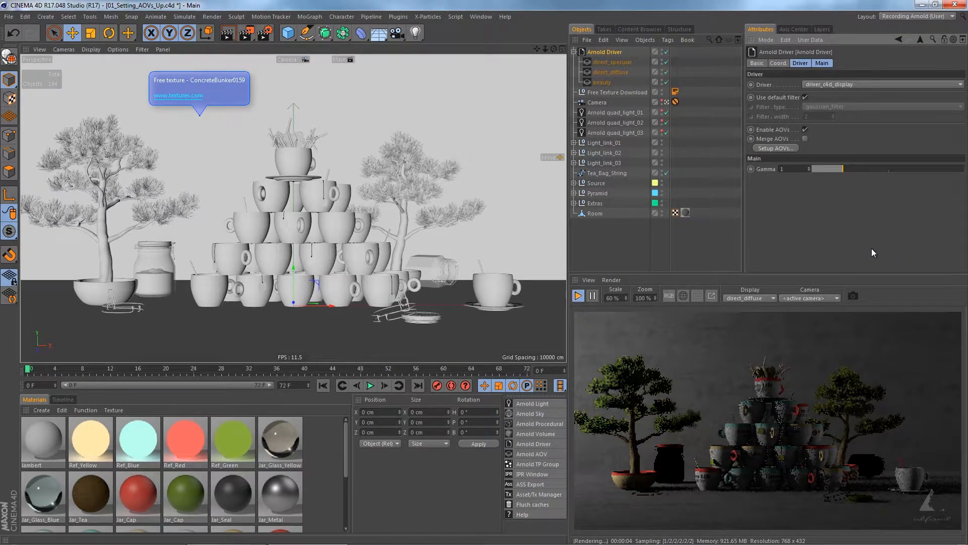
left_click(752, 298)
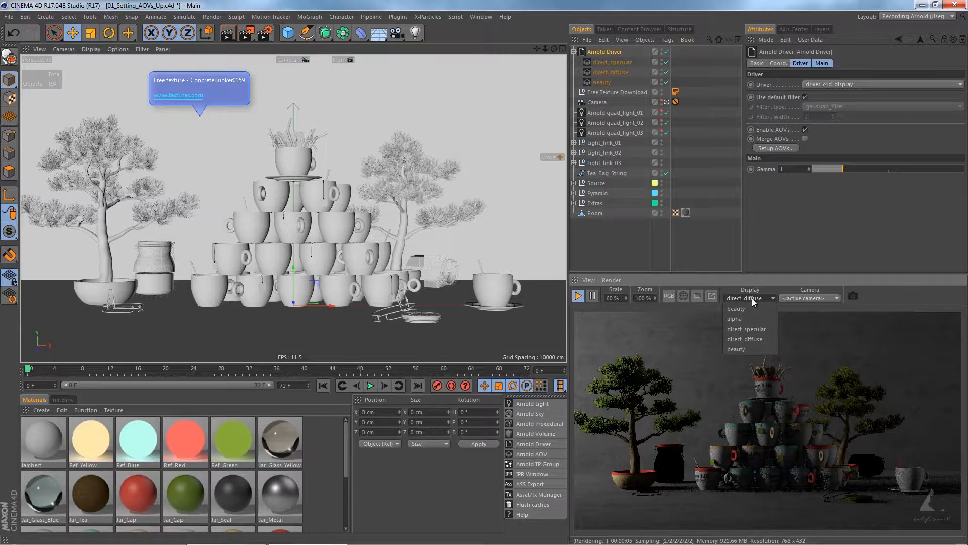
left_click(754, 329)
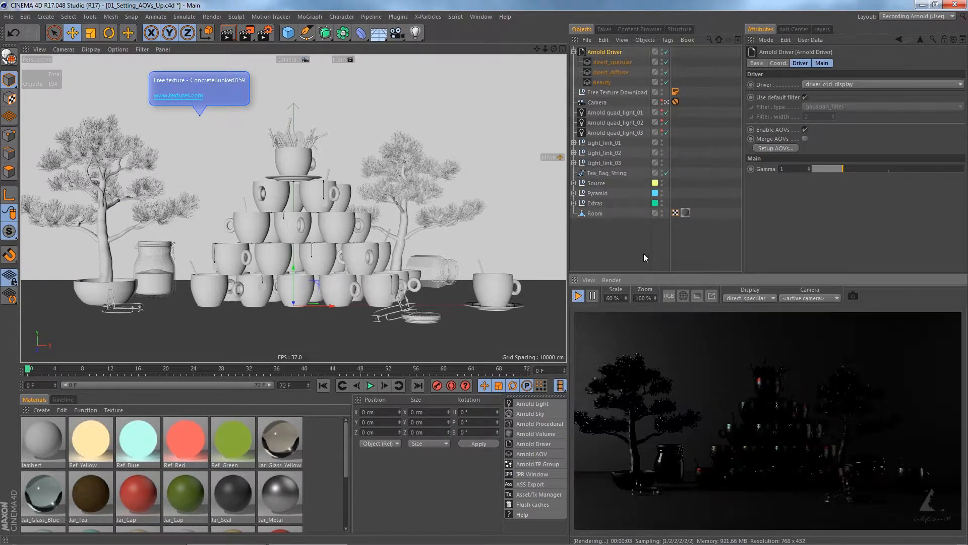
Step: Duplicate the direct_specular AOV under the Arnold Driver and rename the copy as refraction
left_click(604, 62)
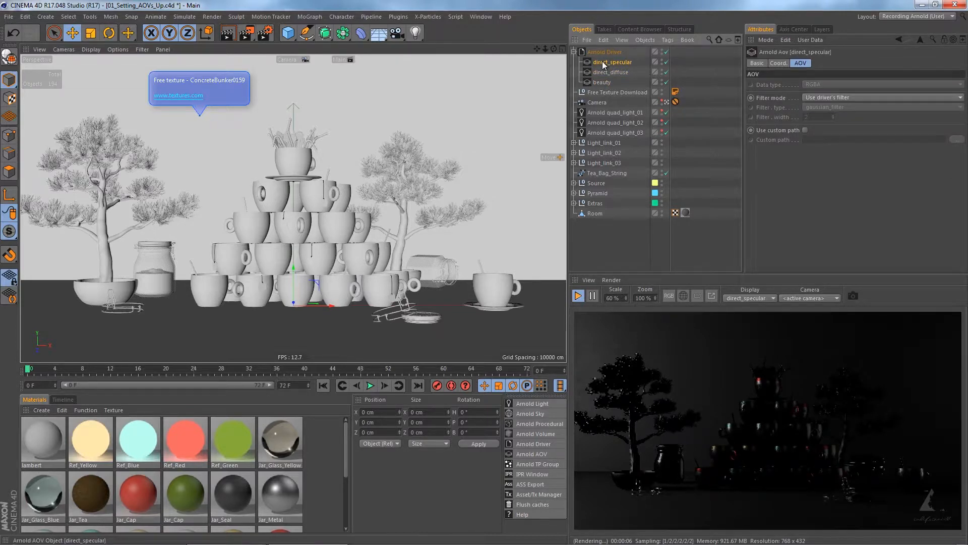
left_click_drag(603, 56, 603, 55, "ctrl")
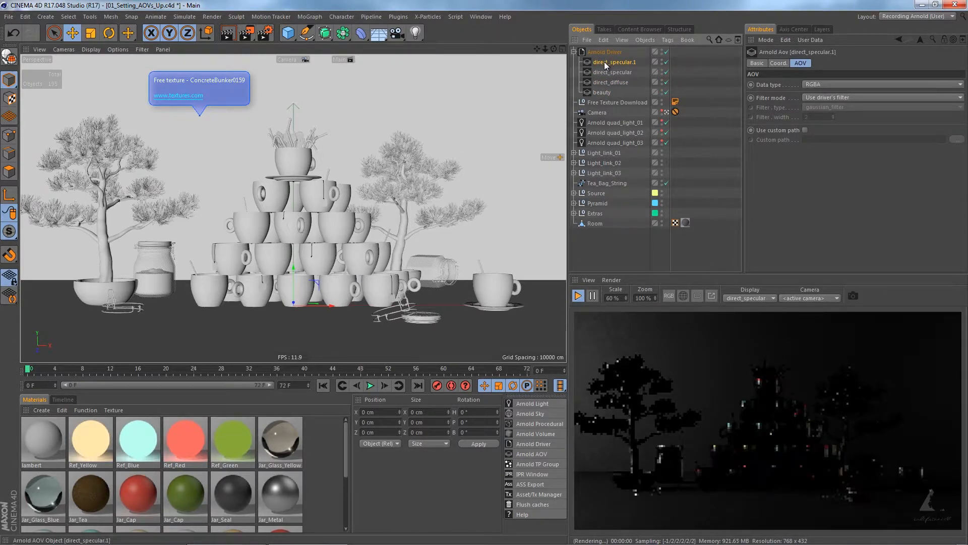
double_click(604, 61)
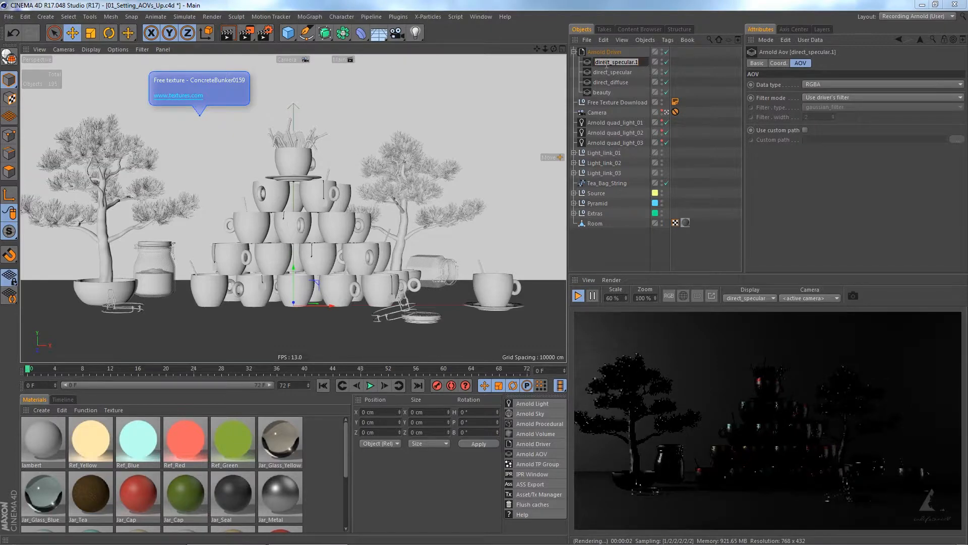
key("BackSpace")
type("refraction")
key("Return")
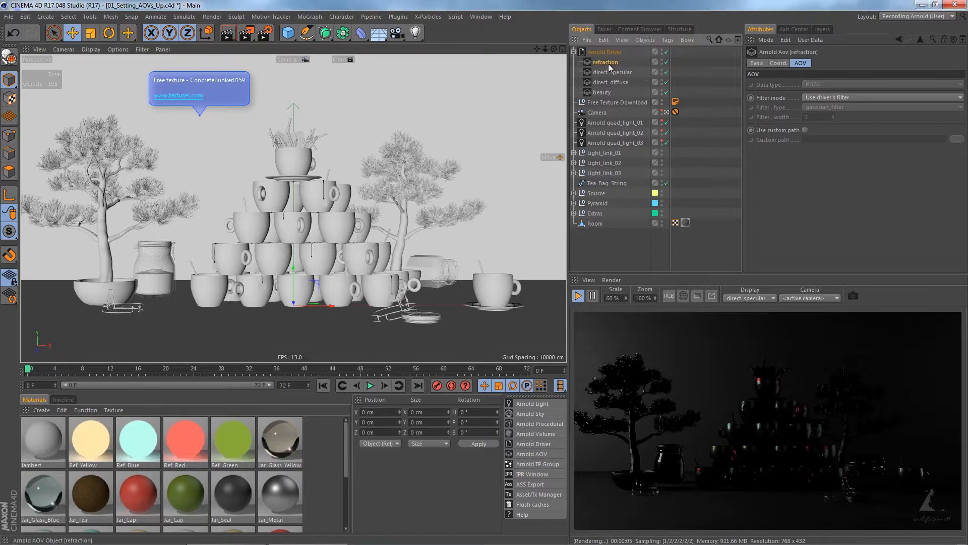
Step: Confirm the Arnold Driver's AOV setup and display the refraction pass in the IPR view
left_click(605, 52)
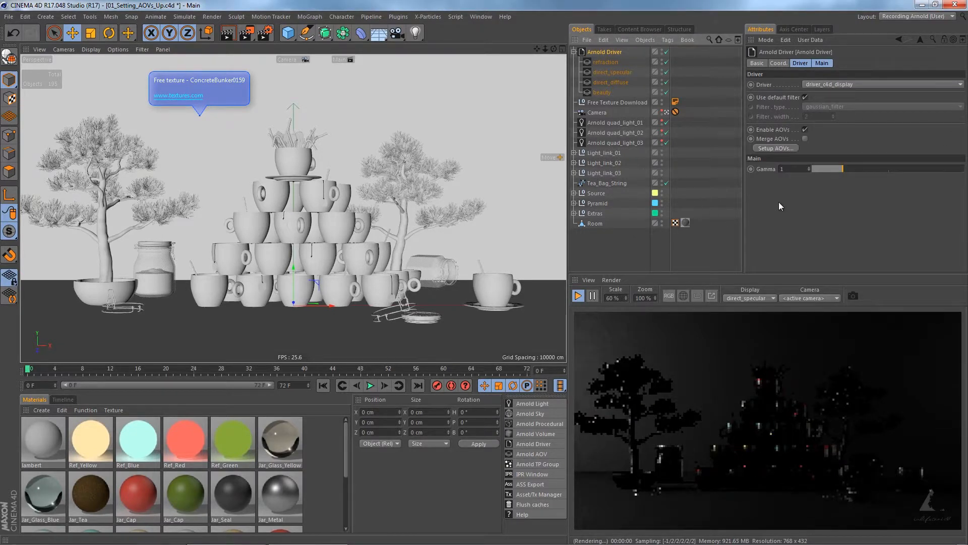
left_click(769, 150)
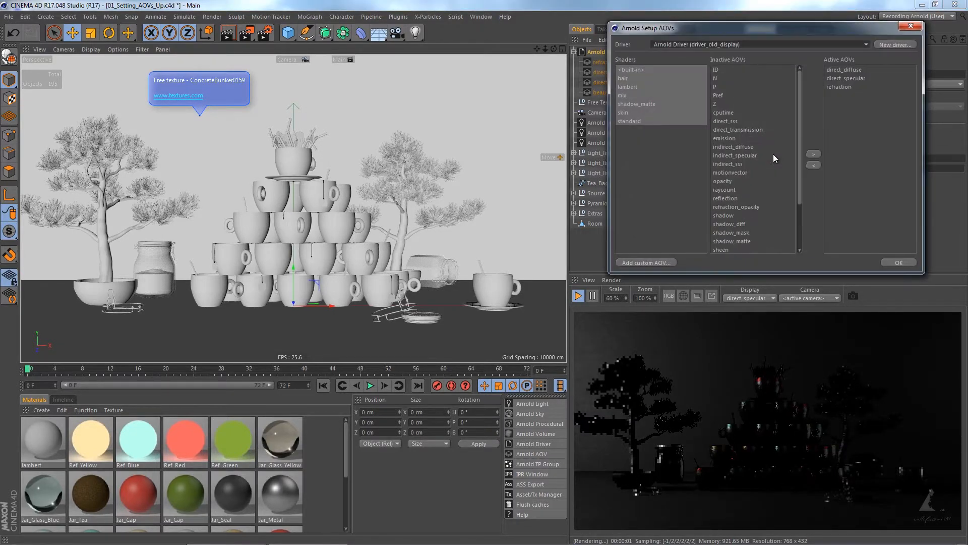
left_click(898, 263)
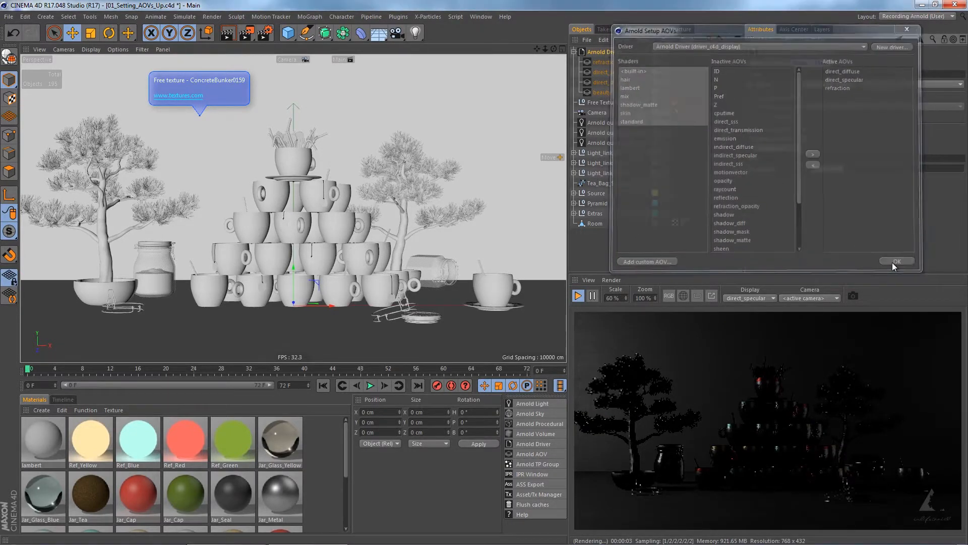
left_click(752, 298)
left_click(753, 328)
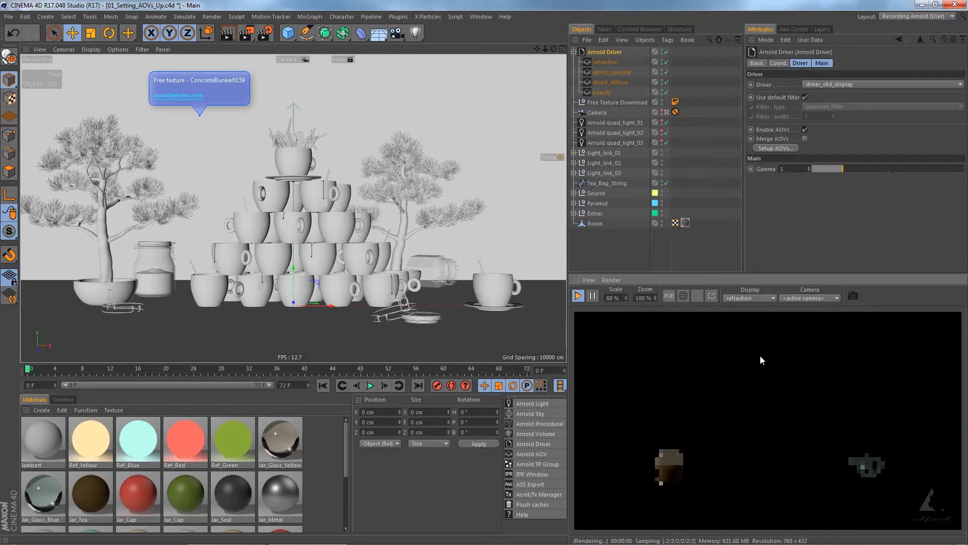